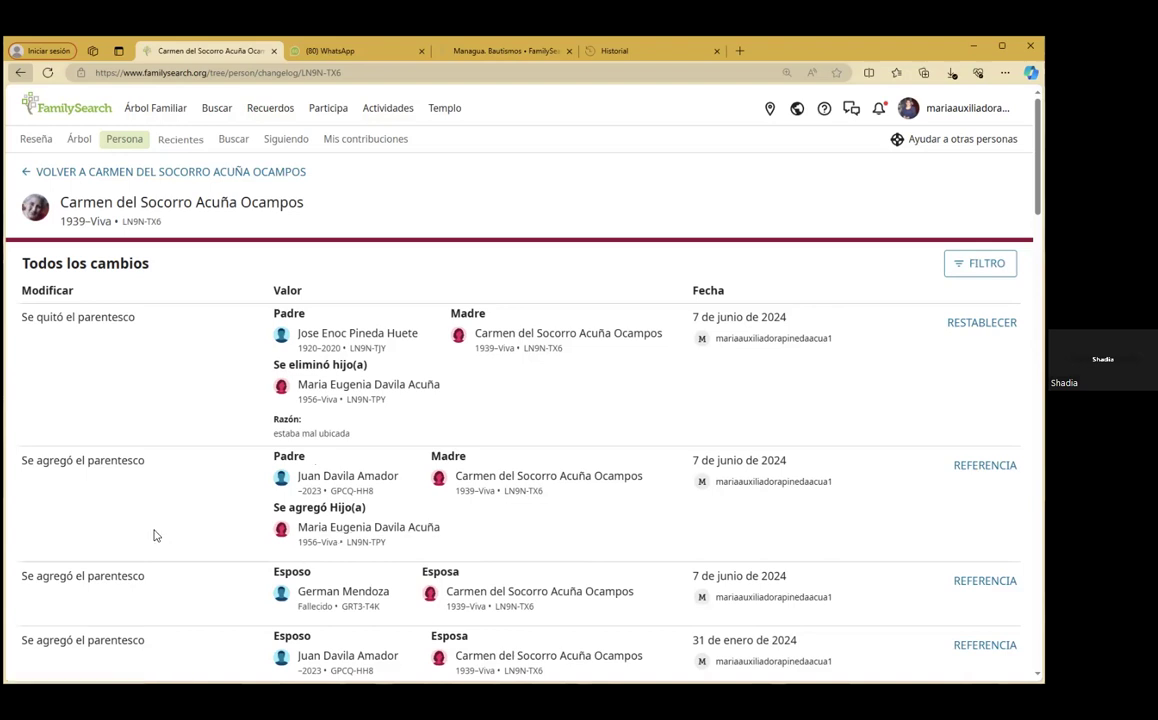
# Open the person's details page from the change history and review the children listed under the spouses
pyautogui.scroll(-1, 154, 535)
pyautogui.scroll(1, 154, 535)
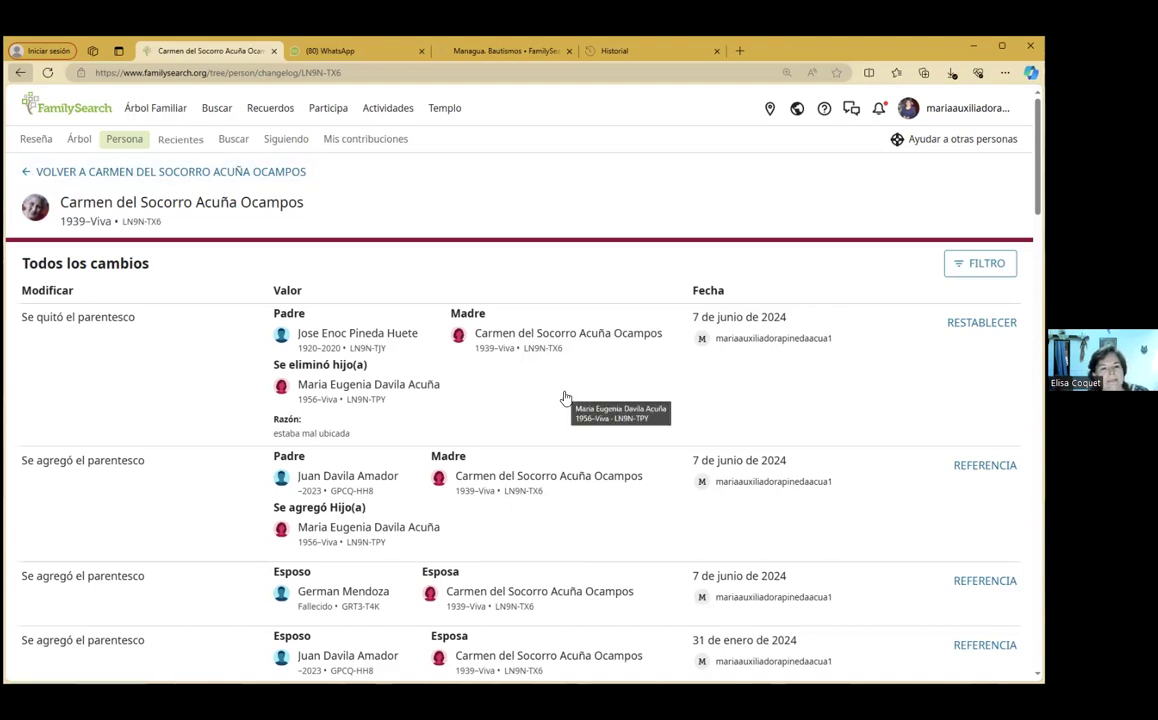
pyautogui.click(150, 203)
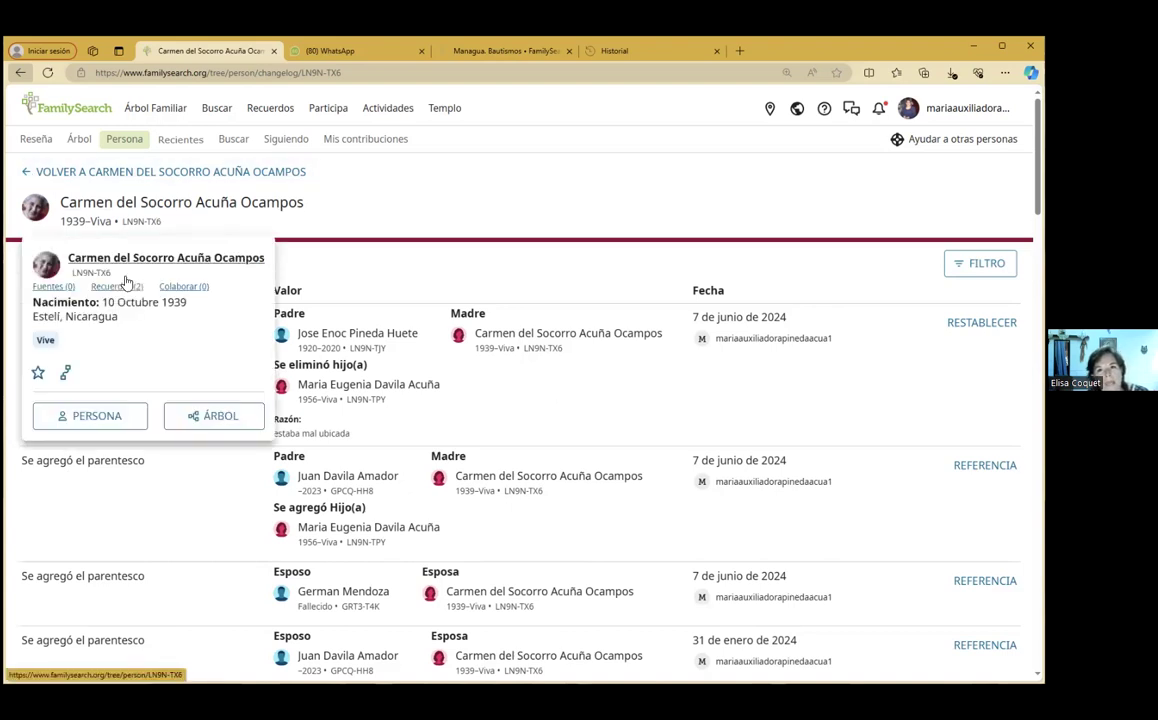
pyautogui.click(84, 420)
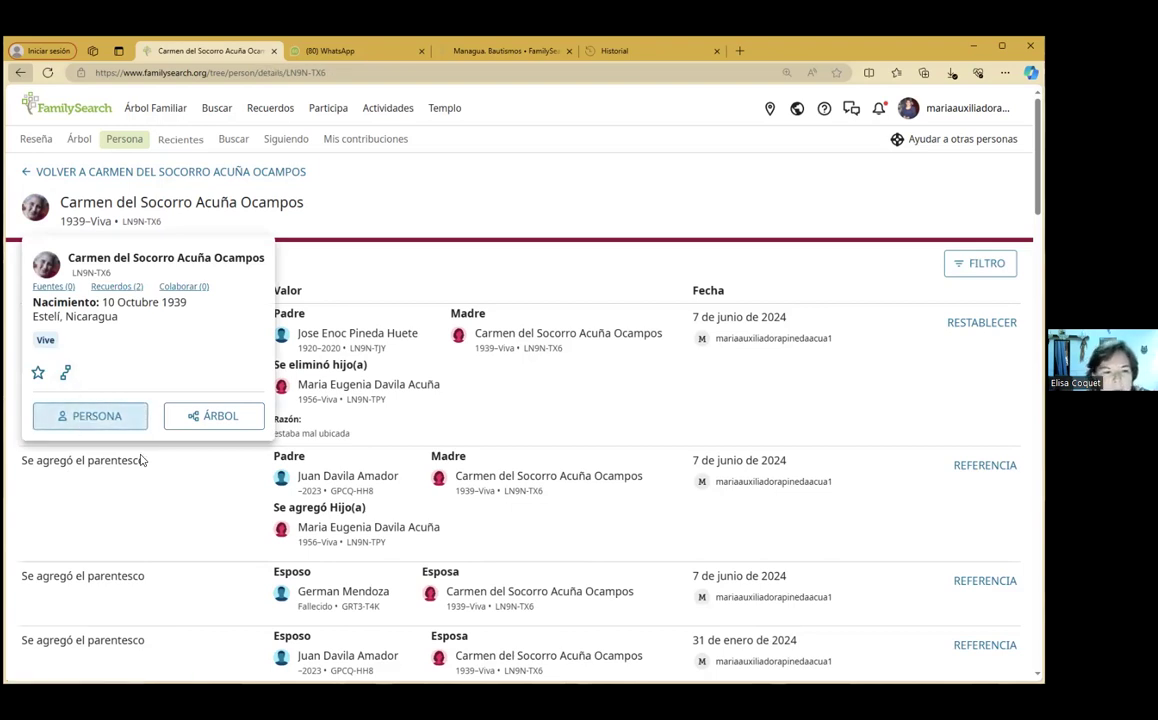
pyautogui.scroll(-5, 269, 553)
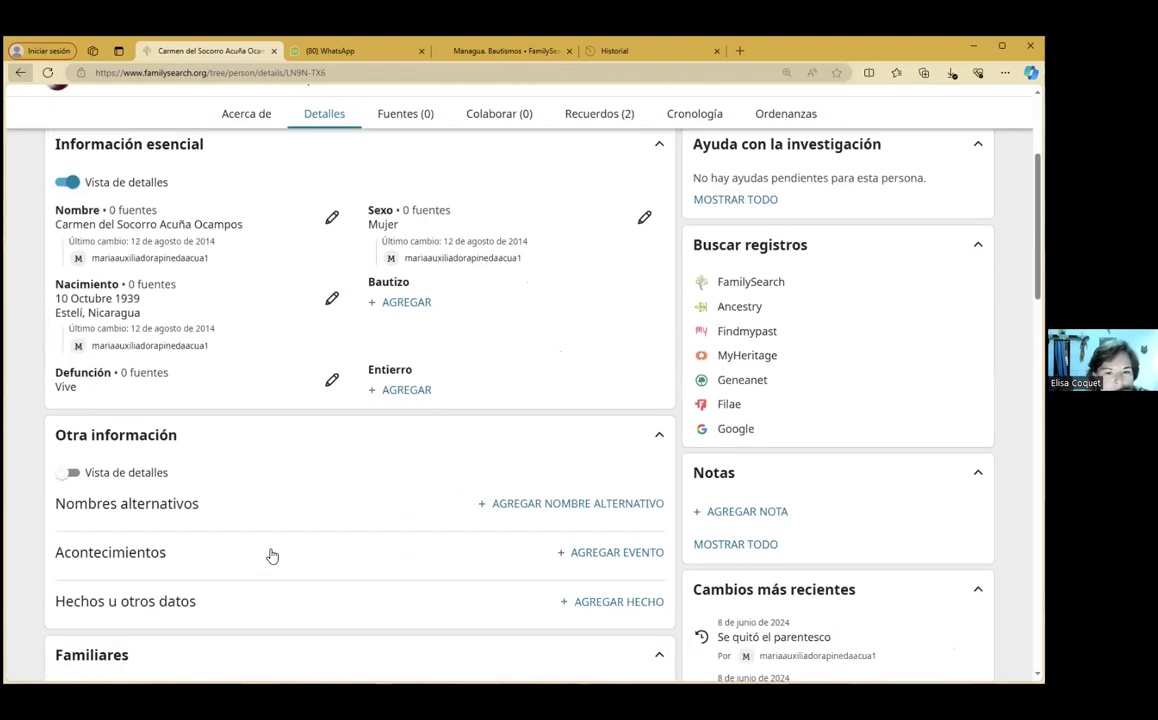
pyautogui.scroll(-5, 270, 555)
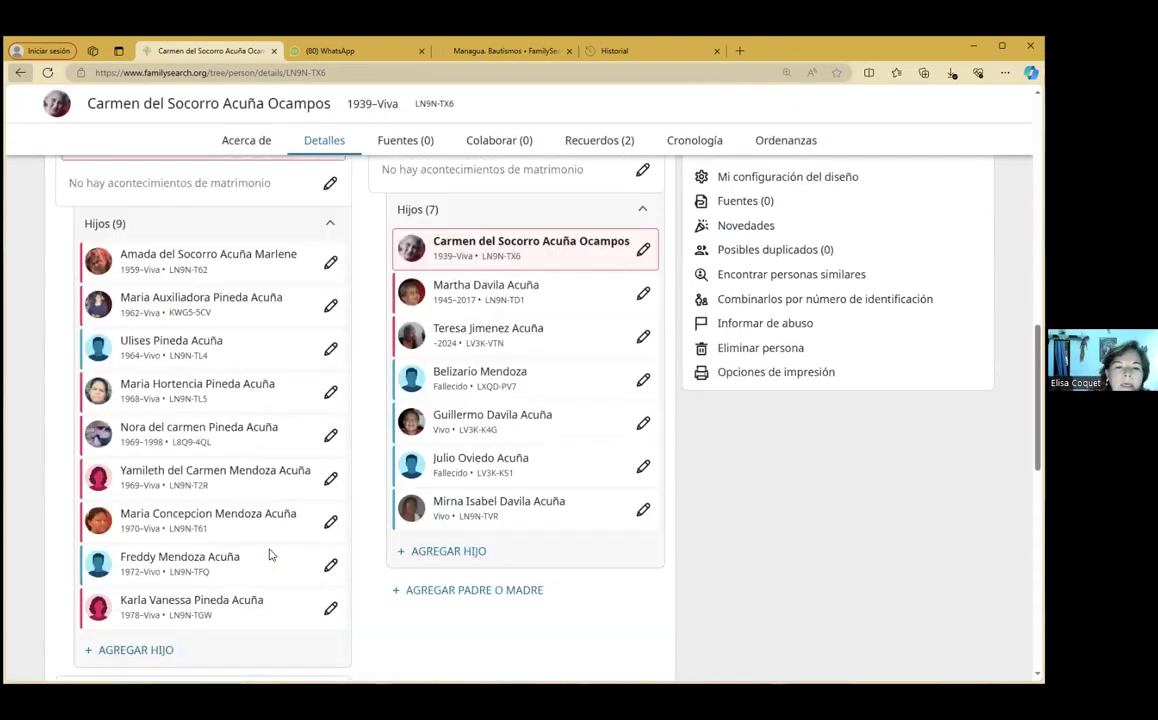
pyautogui.scroll(-1, 269, 555)
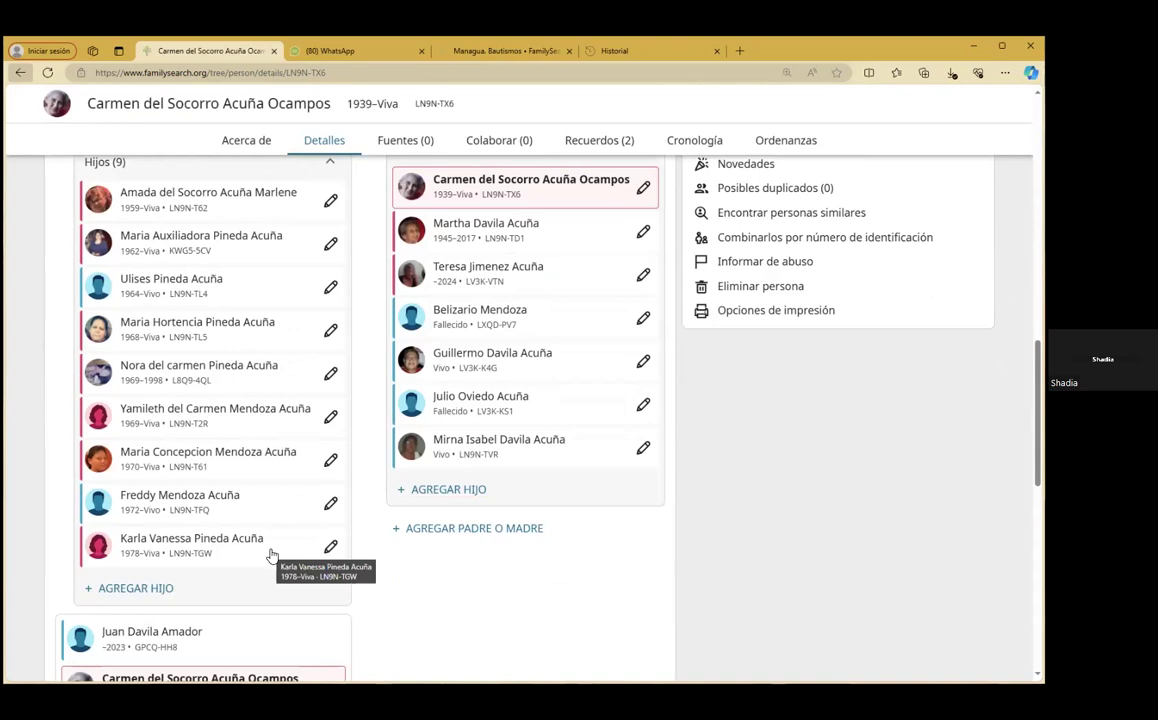
pyautogui.scroll(-1, 269, 555)
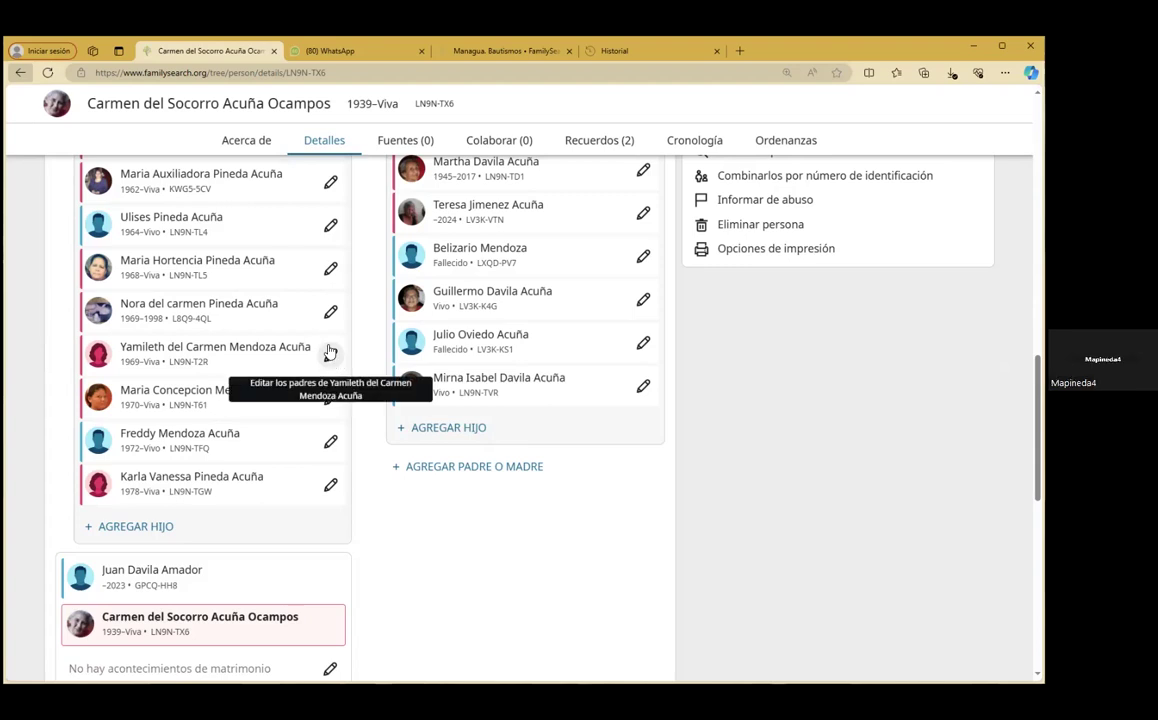
pyautogui.scroll(-1, 310, 586)
pyautogui.scroll(1, 312, 582)
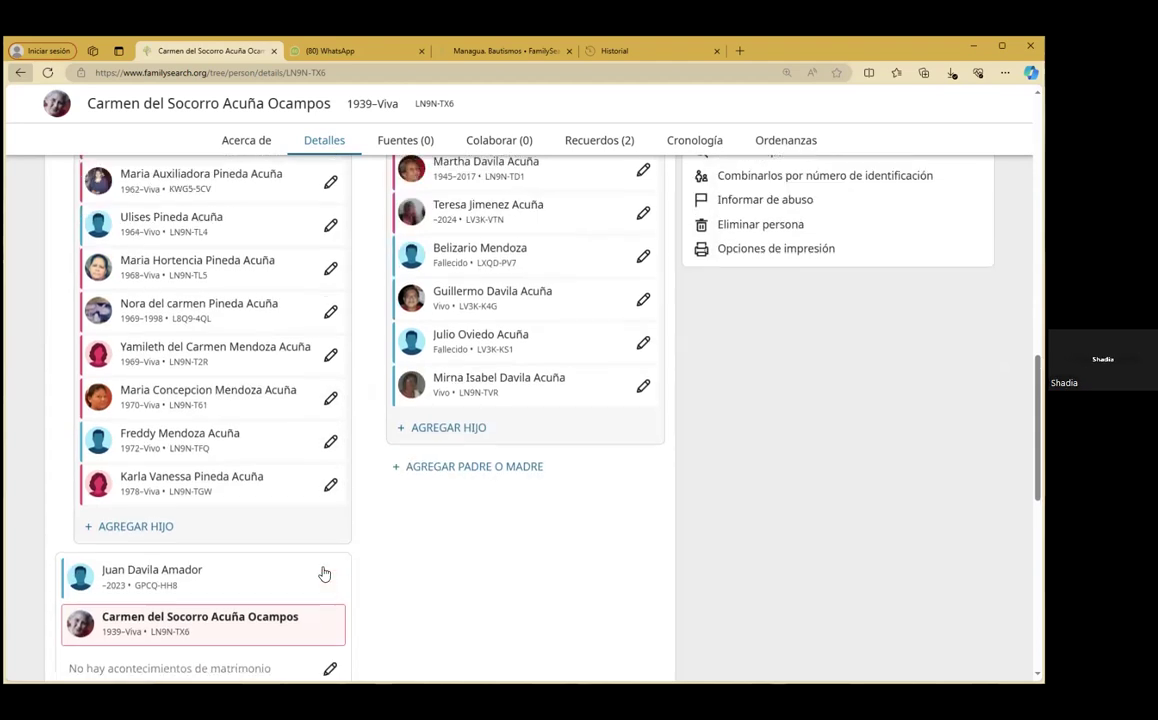
pyautogui.click(176, 363)
pyautogui.click(331, 356)
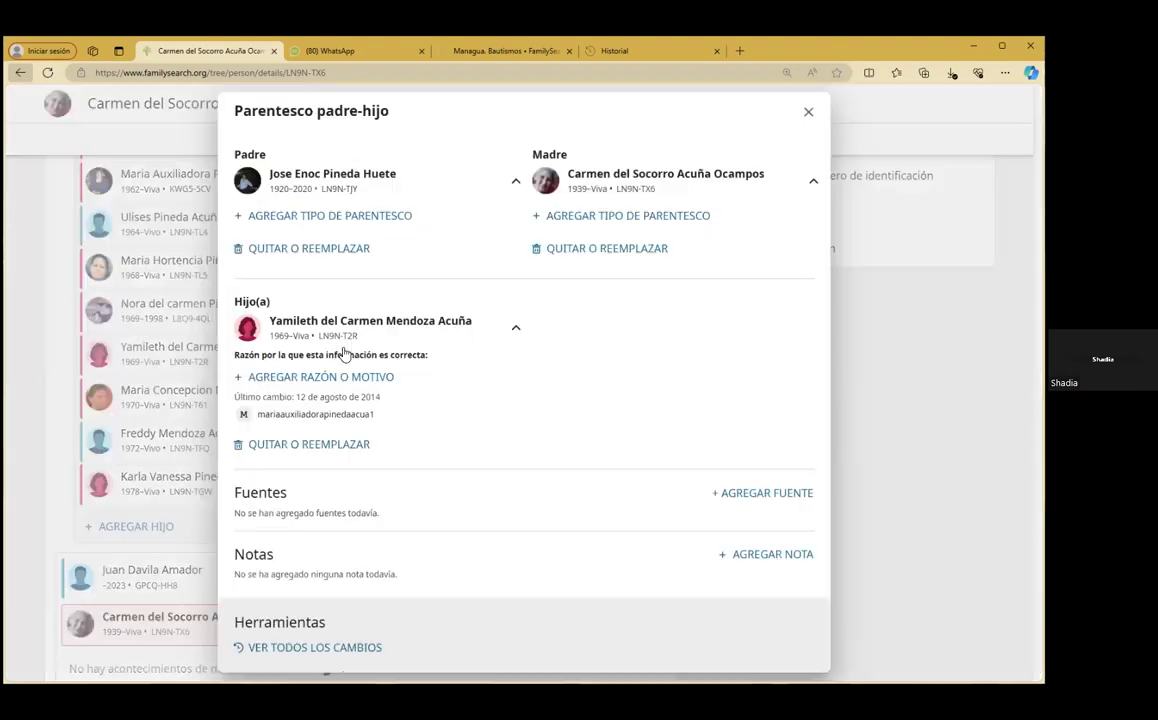
pyautogui.click(578, 252)
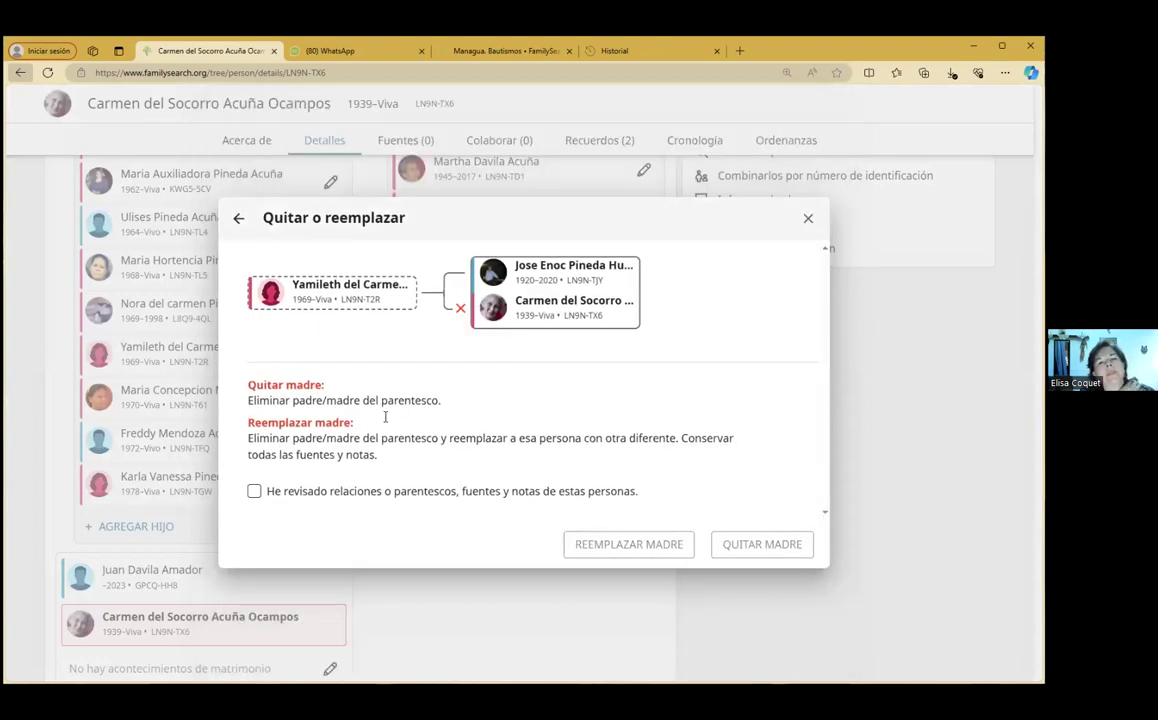
pyautogui.click(241, 491)
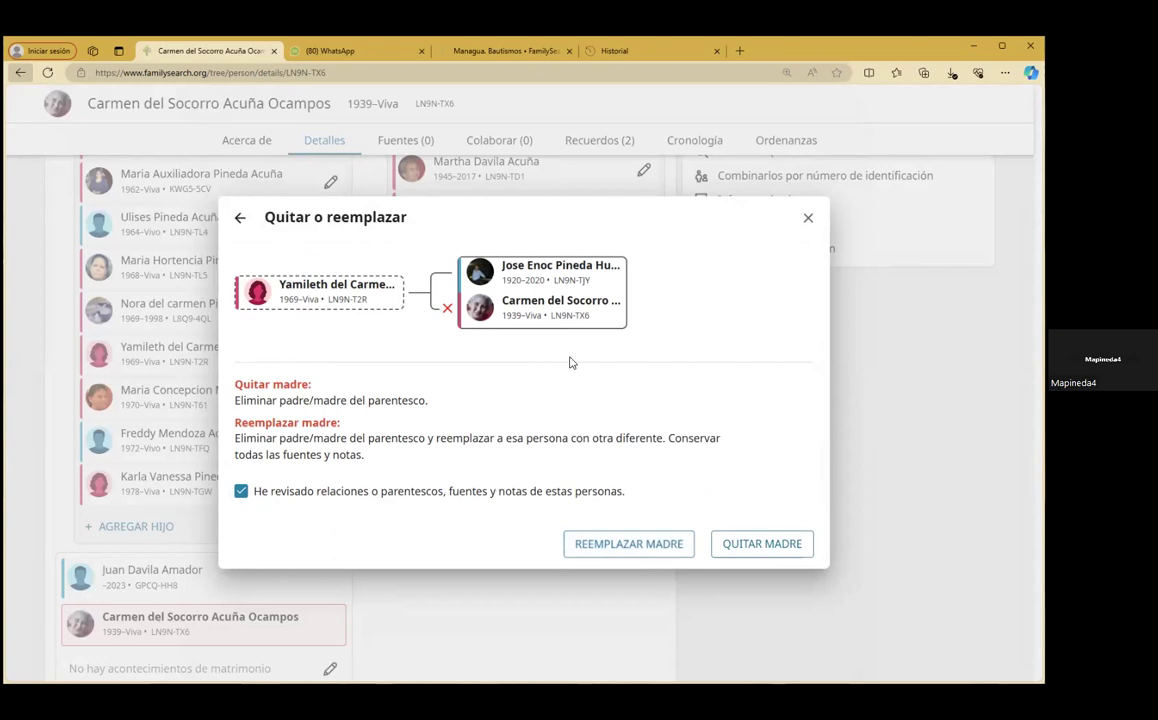
pyautogui.click(808, 218)
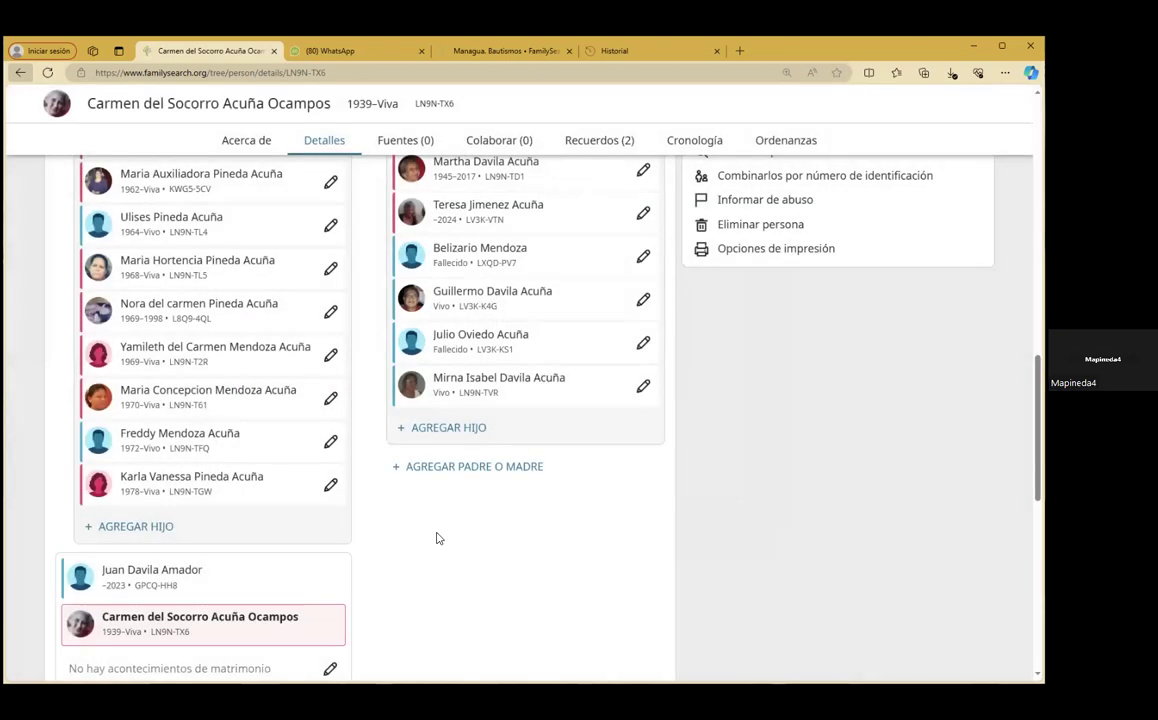
# Open the sixth child's parent-child relationship under the preferred spouse, confirm the relationships were reviewed, and choose to remove the daughter
pyautogui.scroll(-1, 351, 556)
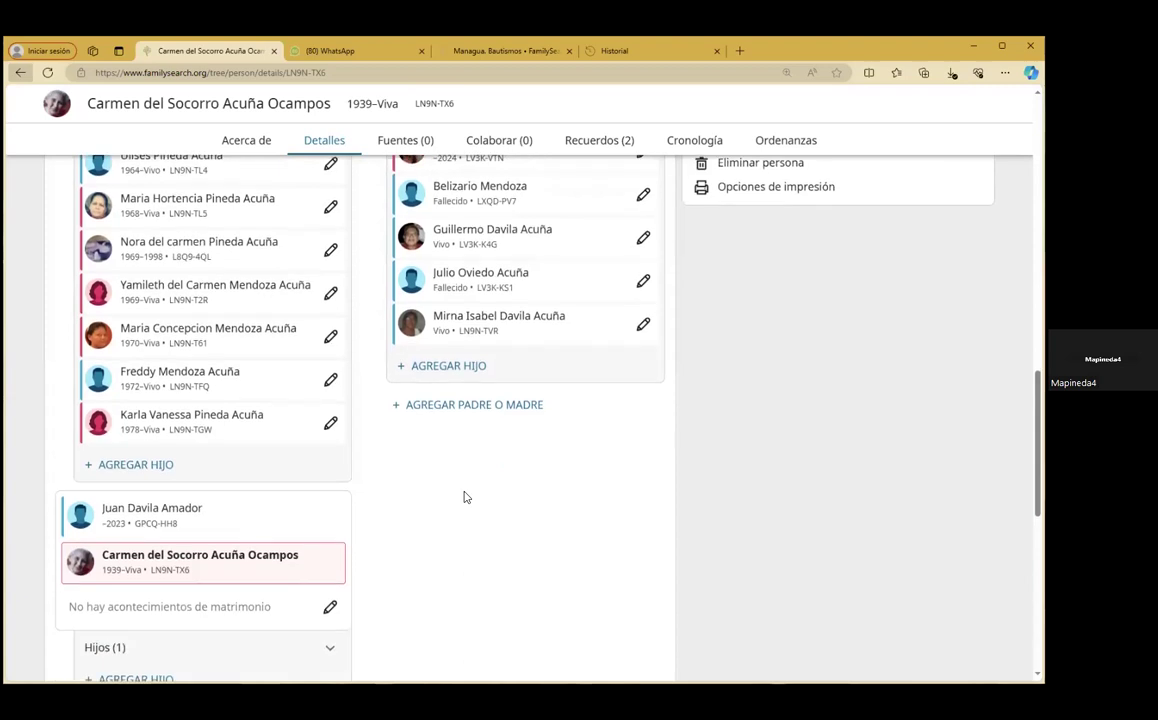
pyautogui.scroll(-1, 464, 497)
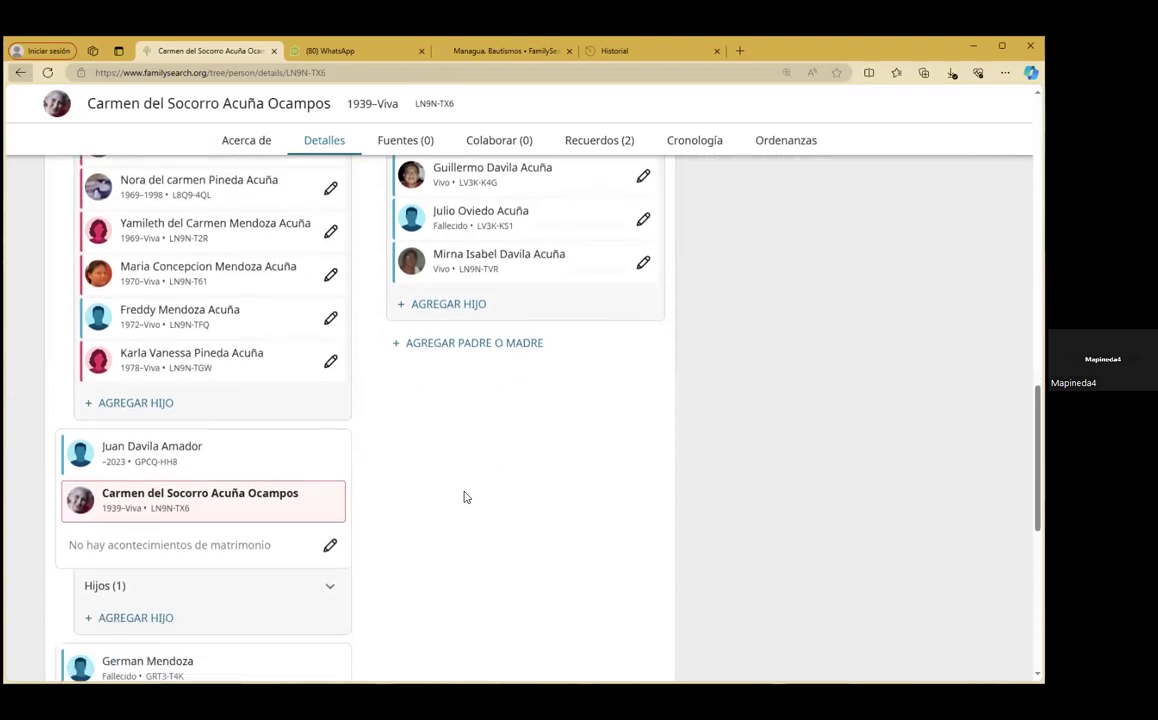
pyautogui.scroll(1, 464, 497)
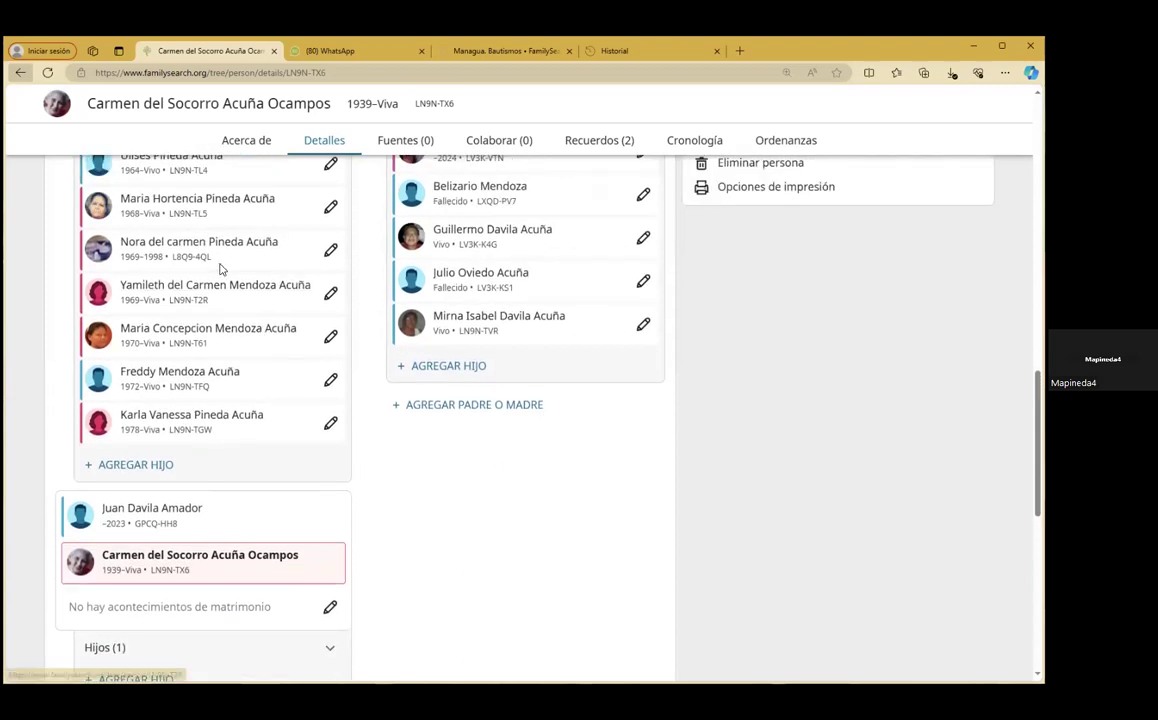
pyautogui.scroll(-1, 215, 573)
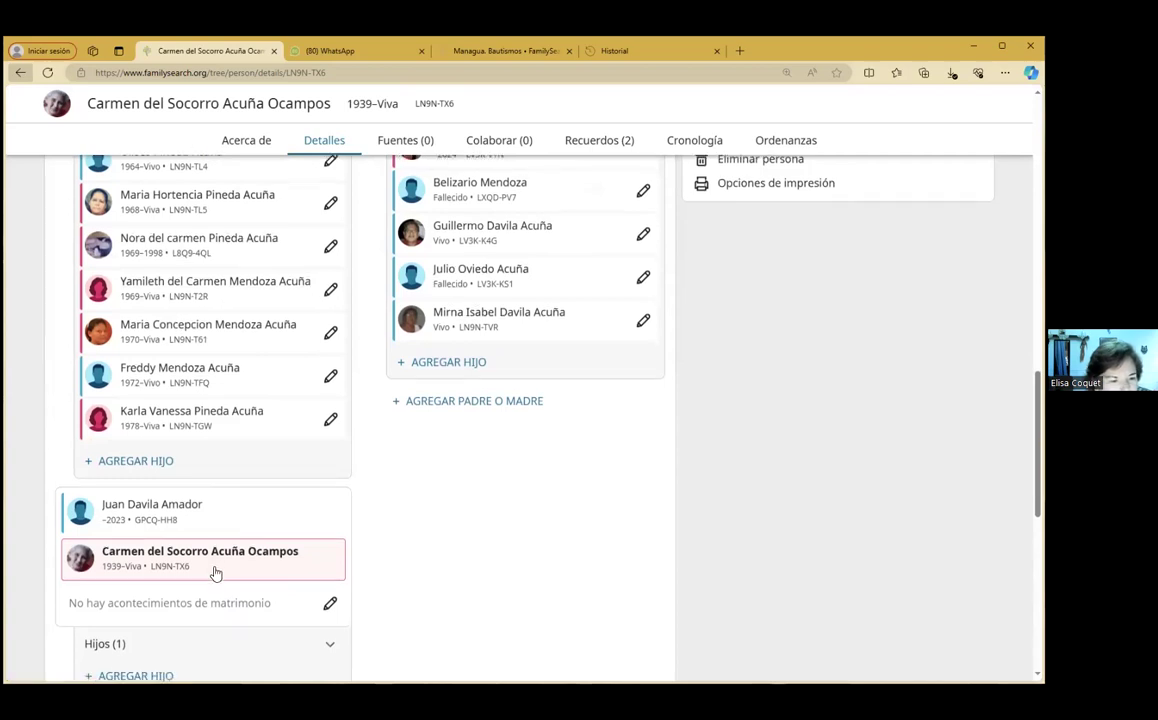
pyautogui.scroll(-3, 215, 573)
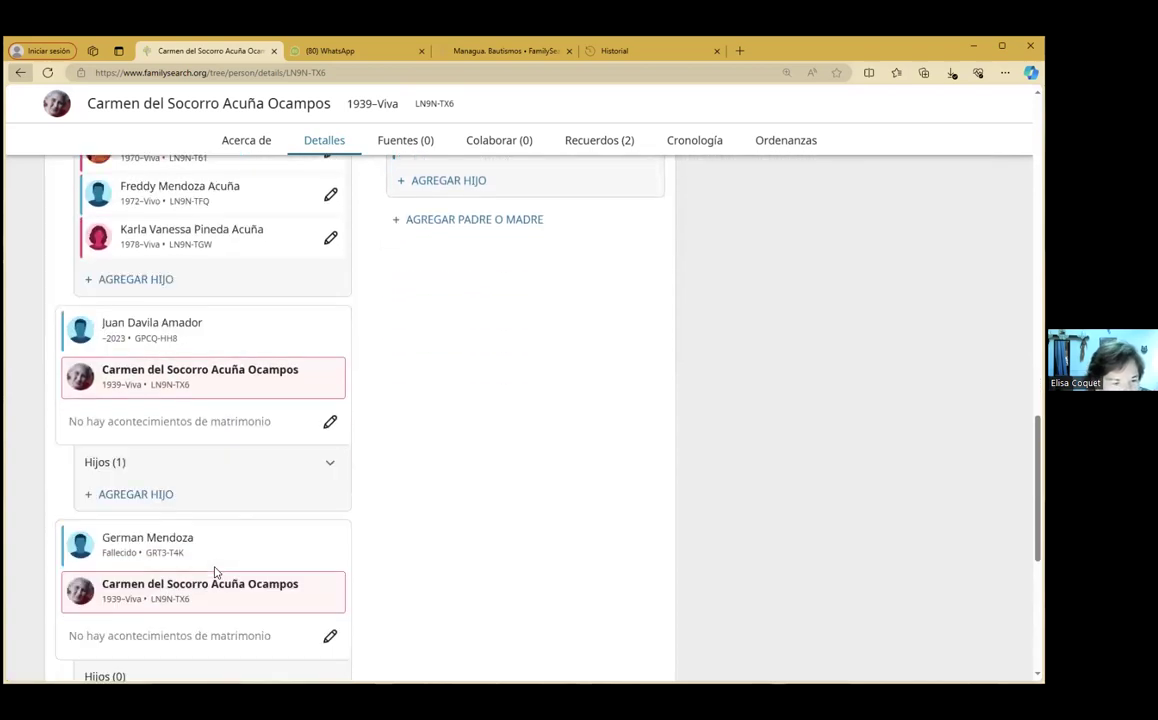
pyautogui.scroll(-1, 215, 573)
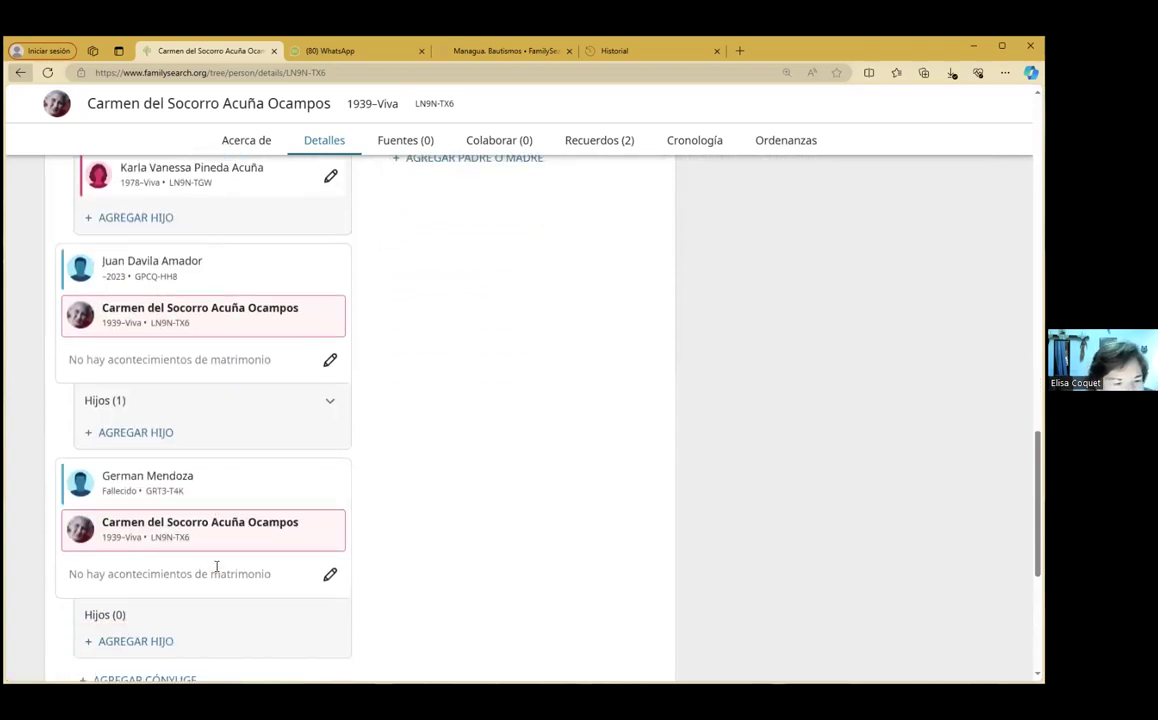
pyautogui.scroll(3, 216, 567)
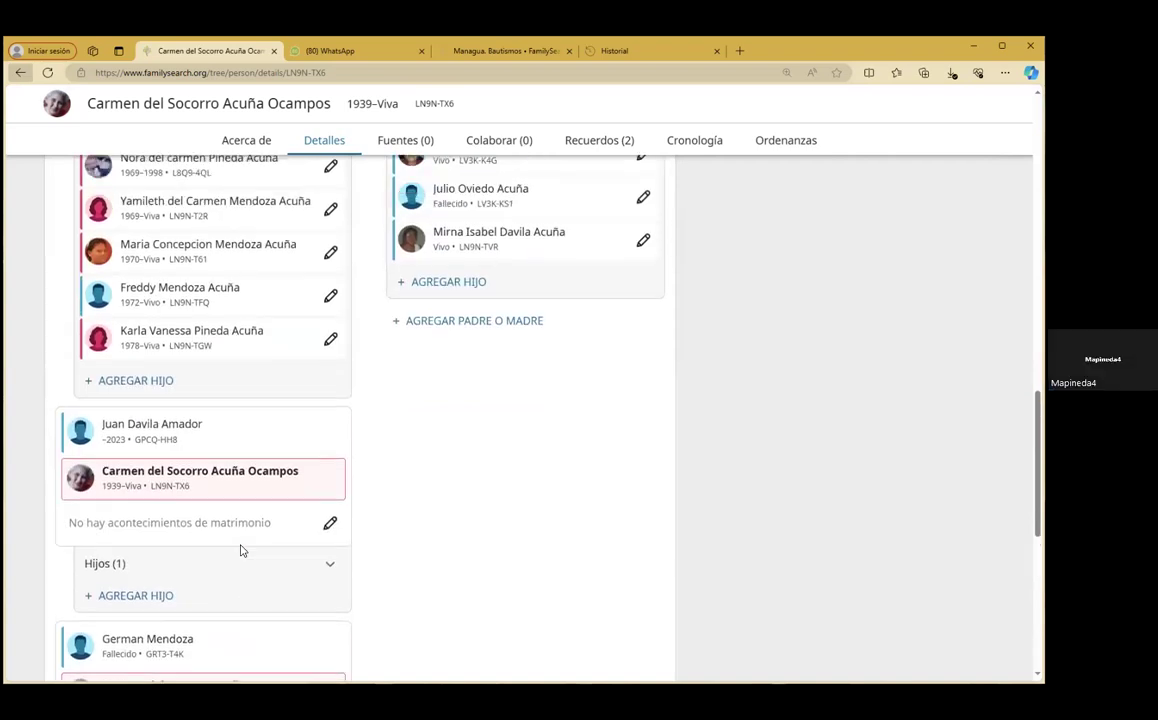
pyautogui.scroll(1, 240, 550)
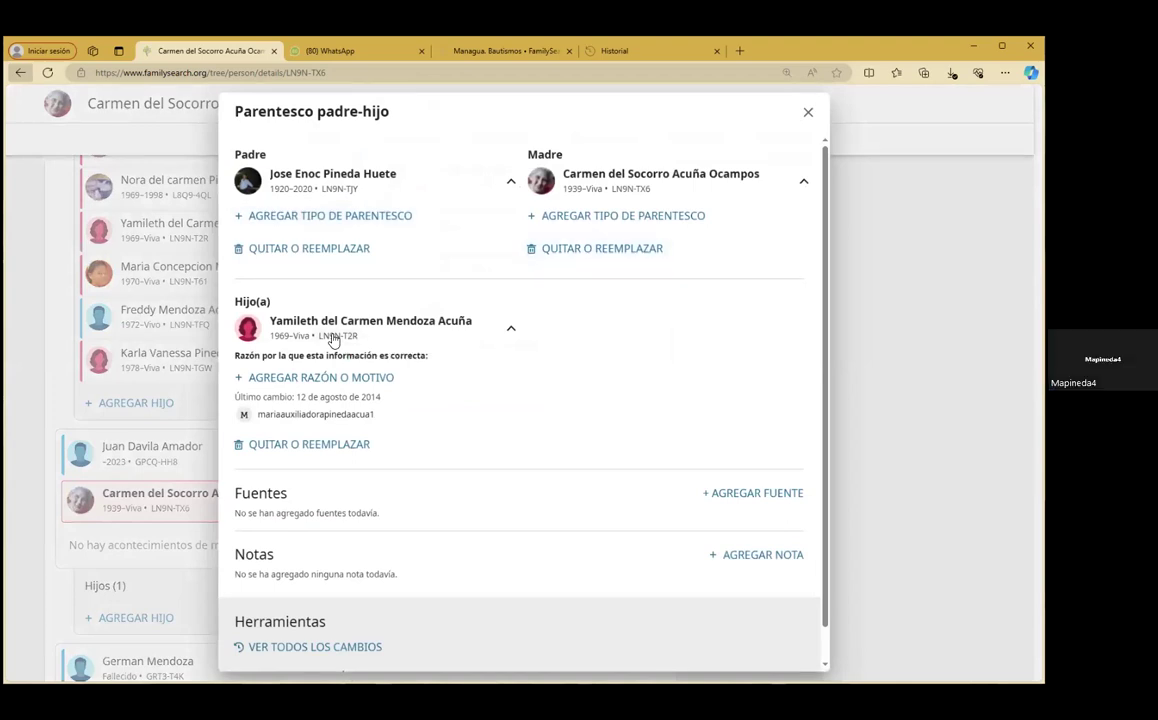
pyautogui.click(313, 444)
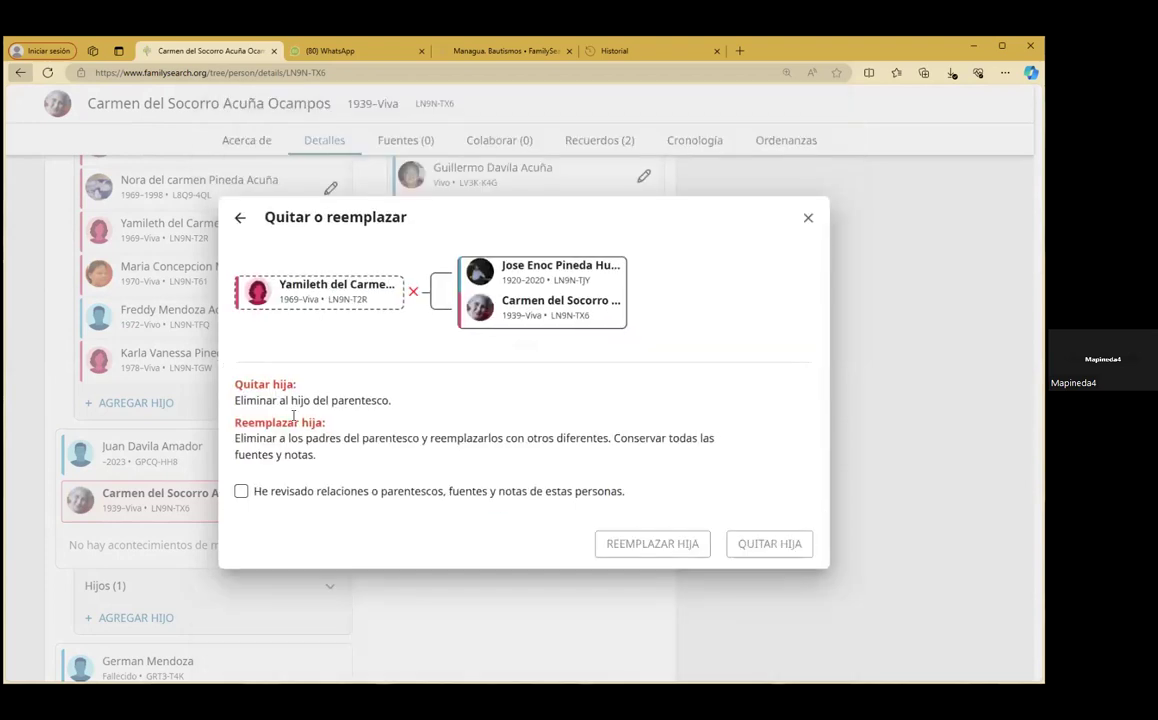
pyautogui.click(279, 491)
pyautogui.click(768, 544)
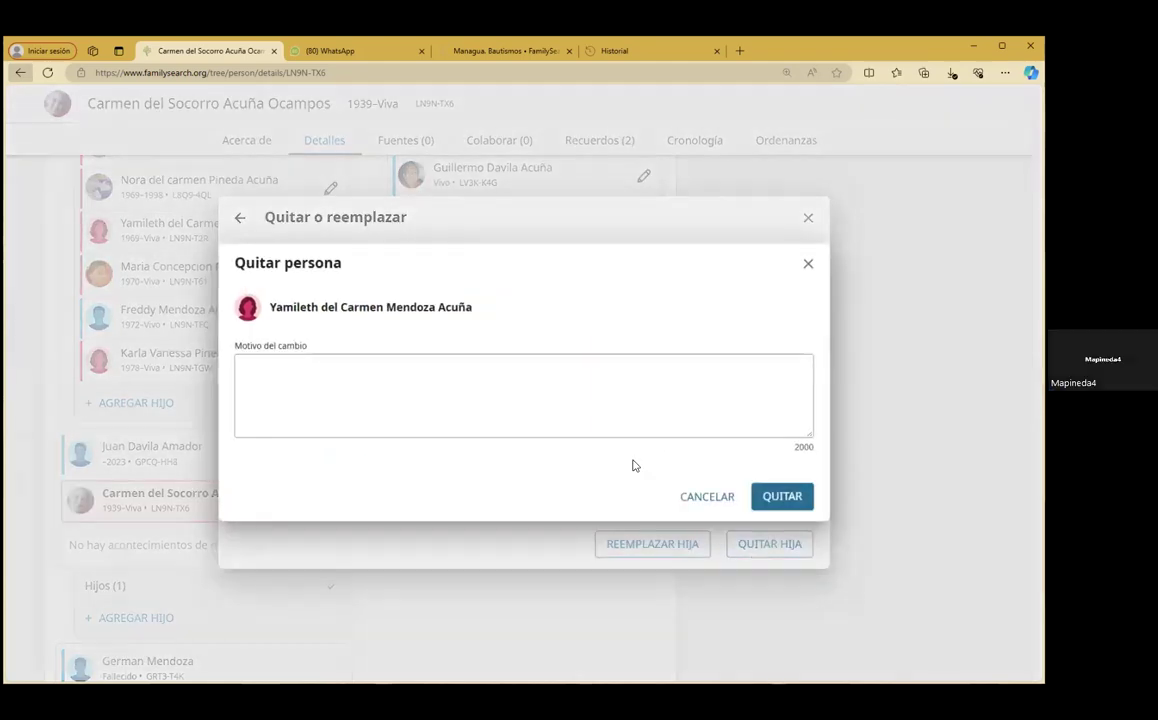
# Remove the daughter, giving the reason "Por mal ubicacion del padre siendo el correcto" followed by the correct father's first name
pyautogui.click(269, 365)
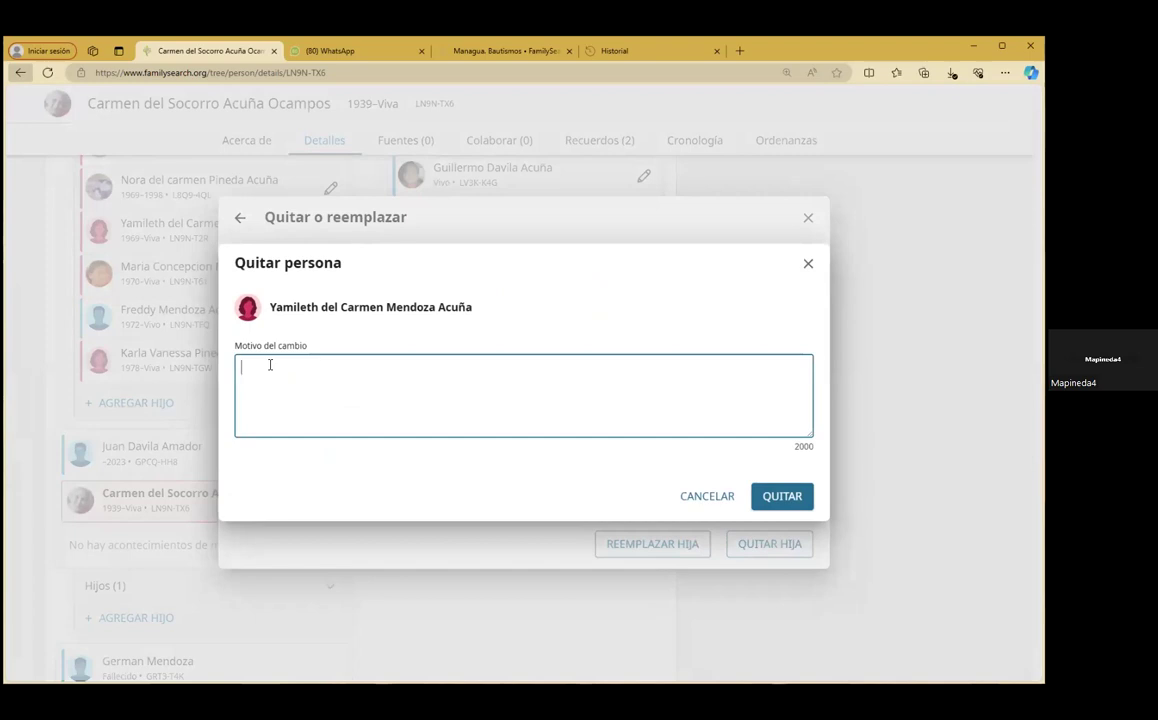
pyautogui.write('Por ')
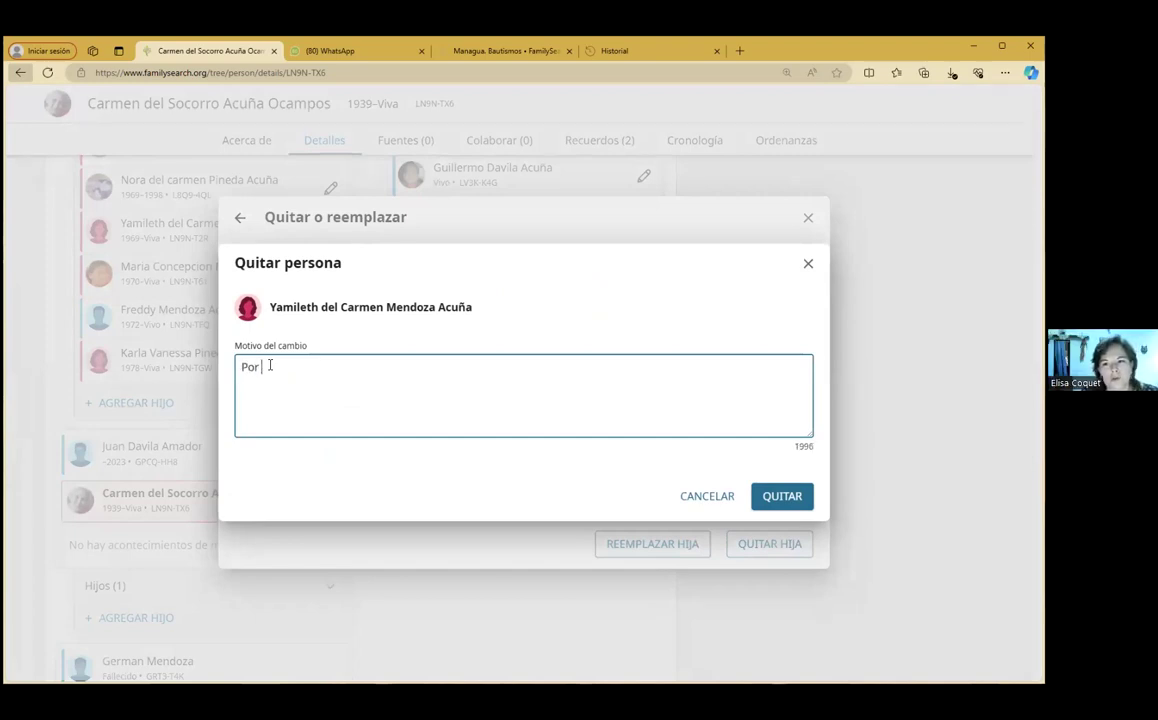
pyautogui.write('mal')
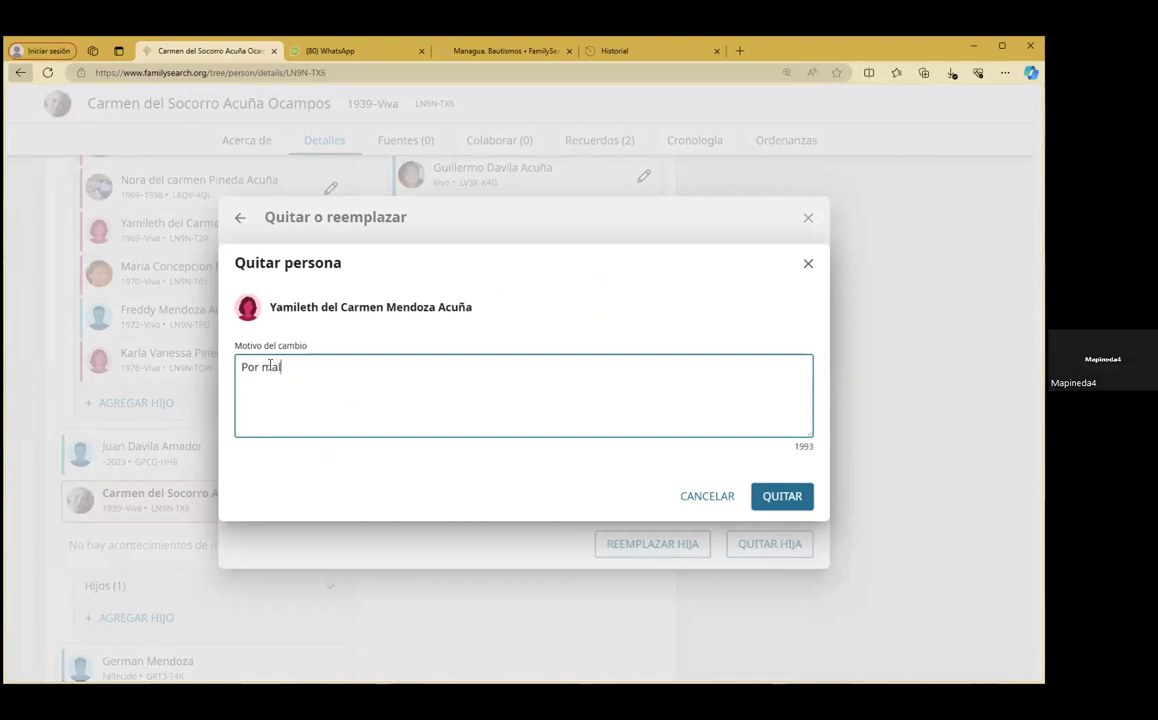
pyautogui.write(' ubicacion del p')
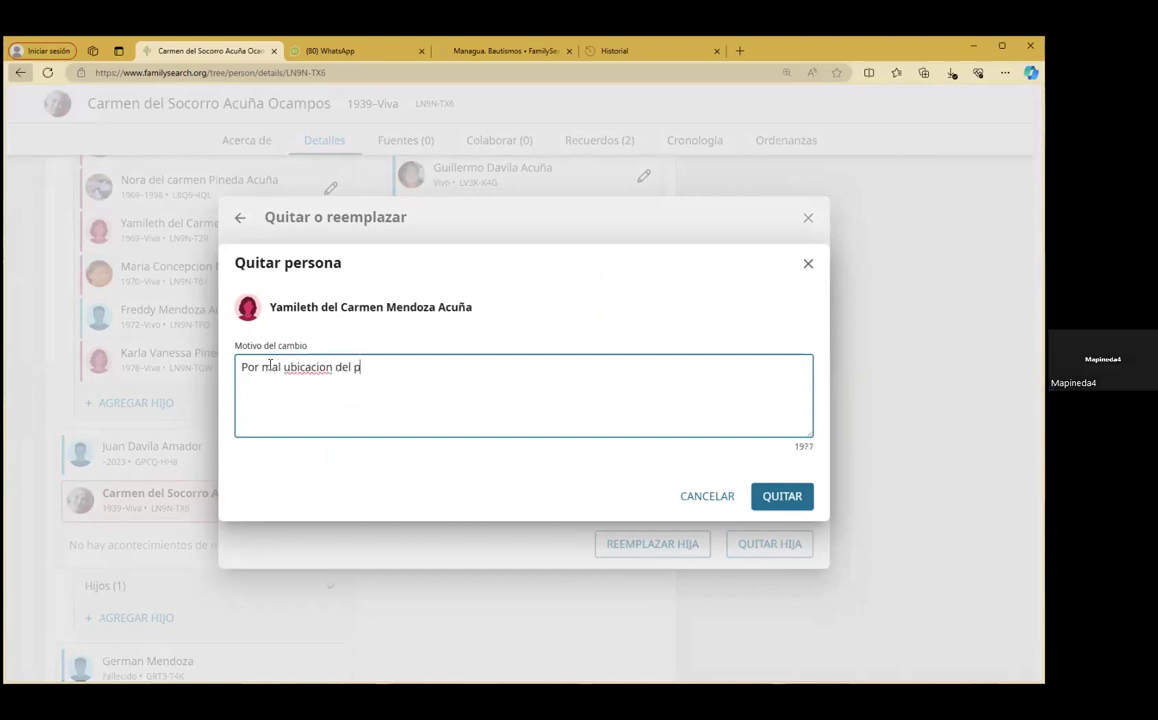
pyautogui.write('adre siendo el correcto German')
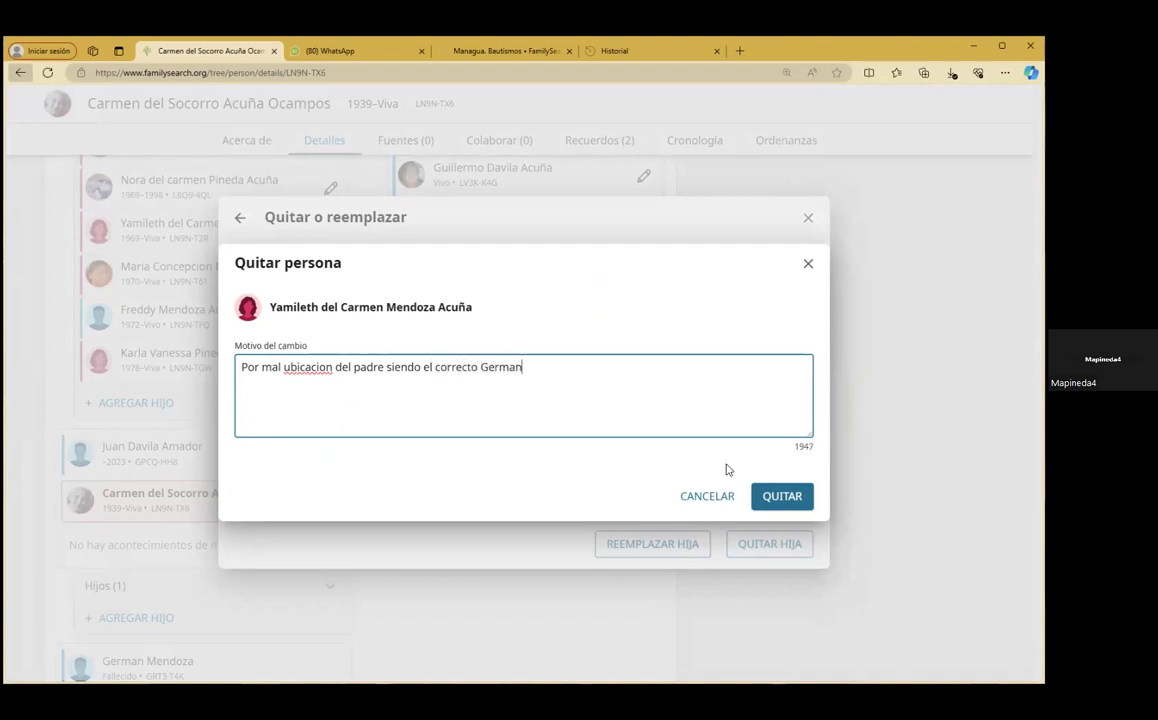
pyautogui.click(791, 499)
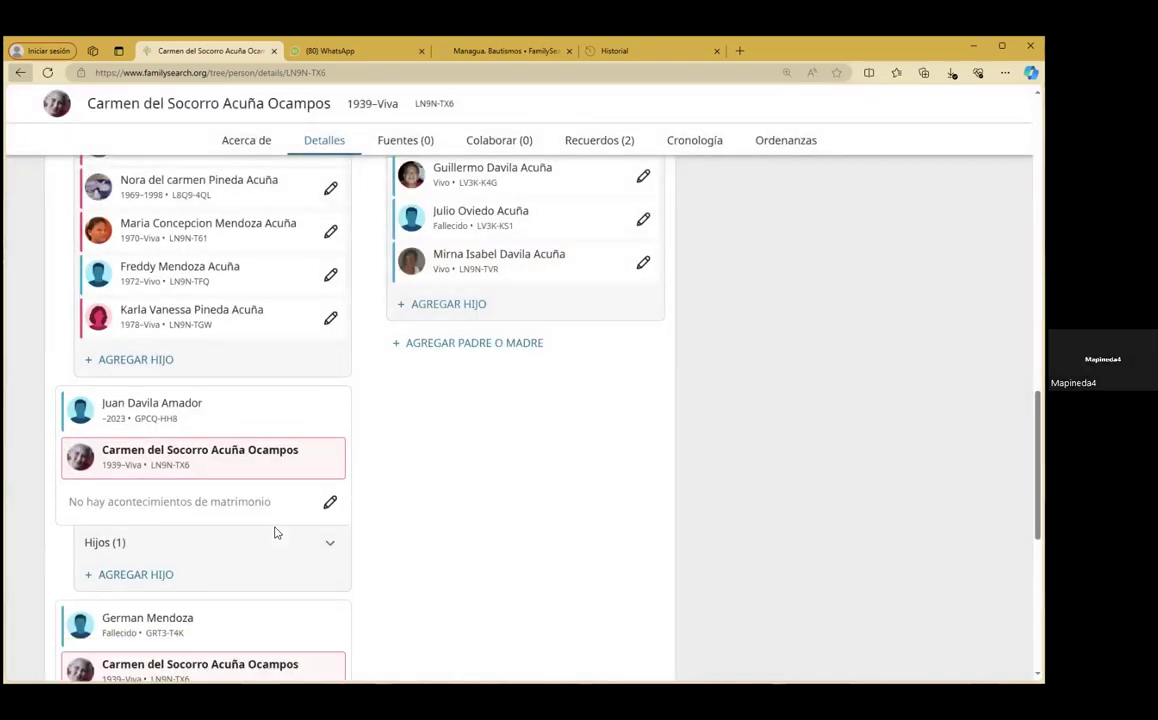
# Add the removed daughter by her identification number to the deceased spouse's couple with no children, accepting the matching record
pyautogui.scroll(-3, 276, 533)
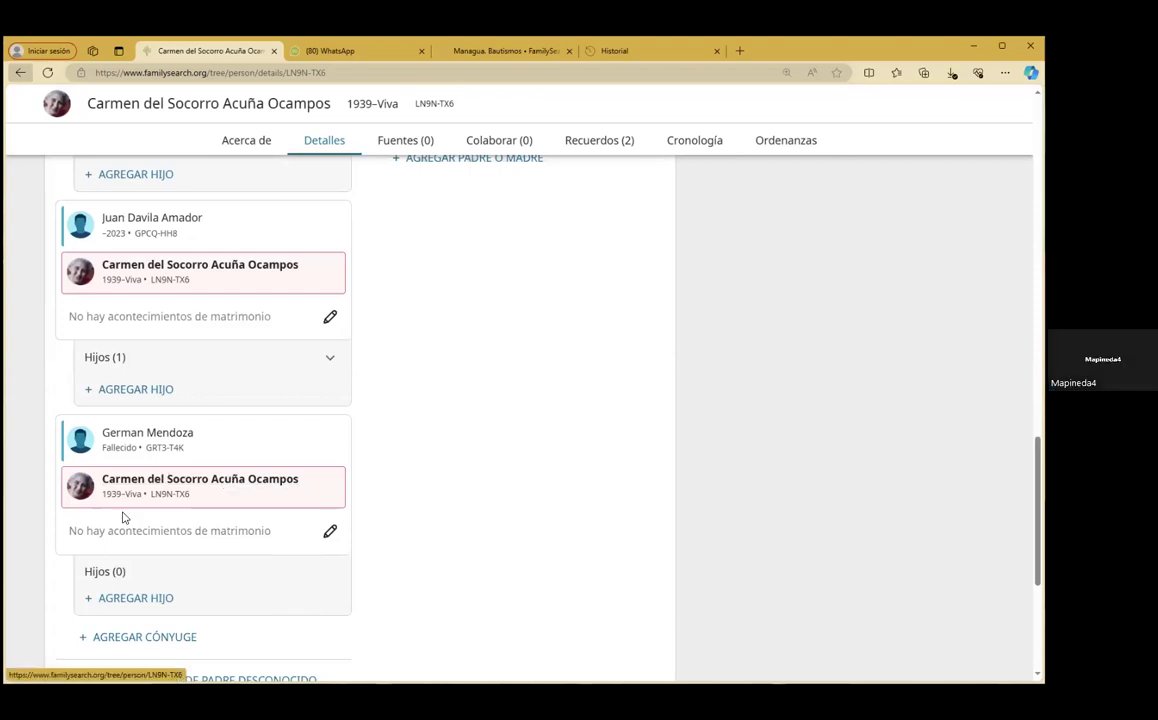
pyautogui.click(138, 607)
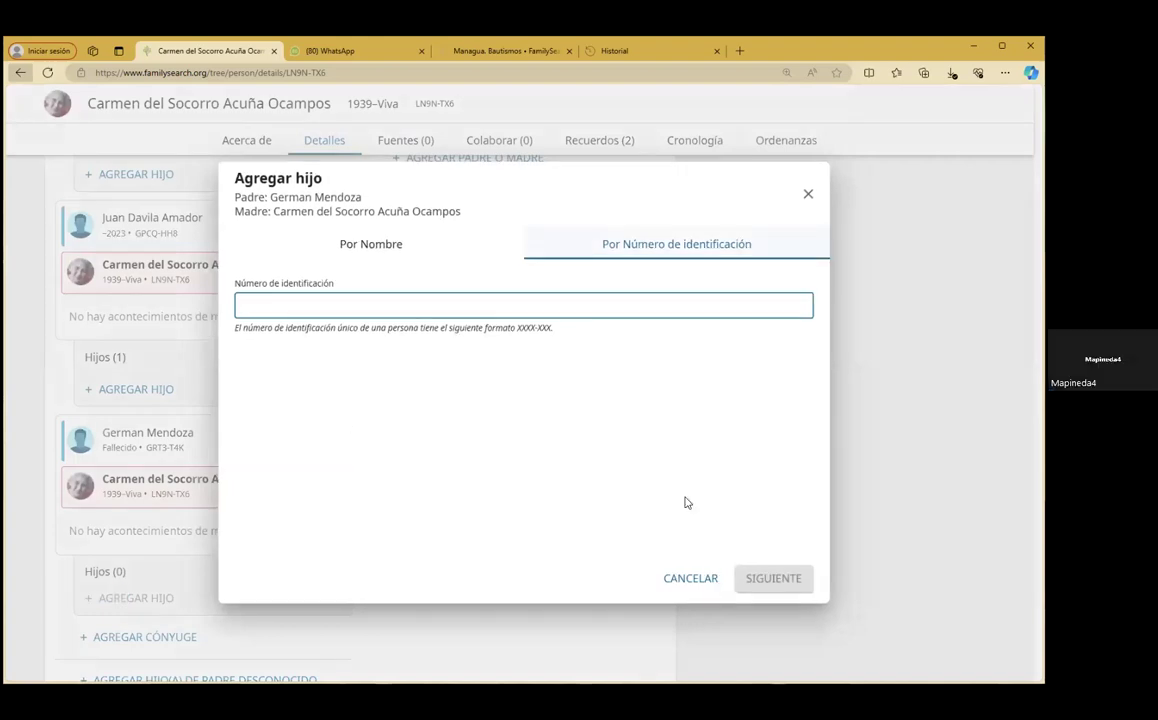
pyautogui.press('Tab')
pyautogui.press('Return')
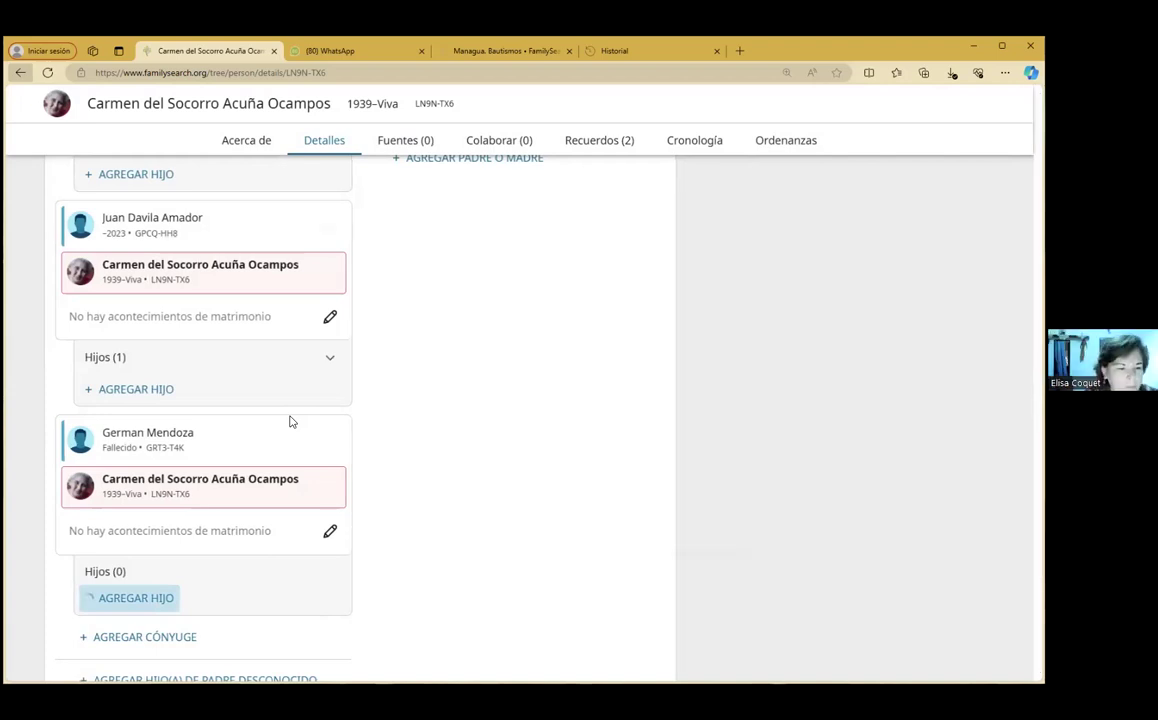
pyautogui.press('Return')
pyautogui.rightClick(282, 306)
pyautogui.click(330, 372)
pyautogui.press('Return')
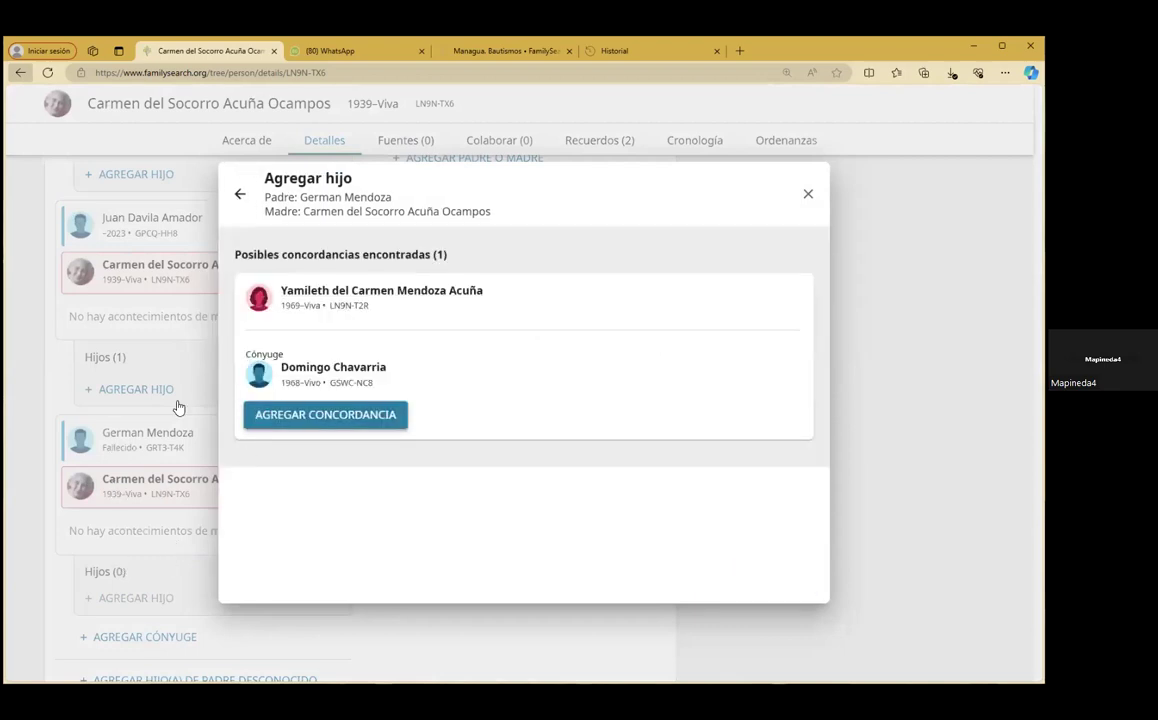
pyautogui.click(256, 412)
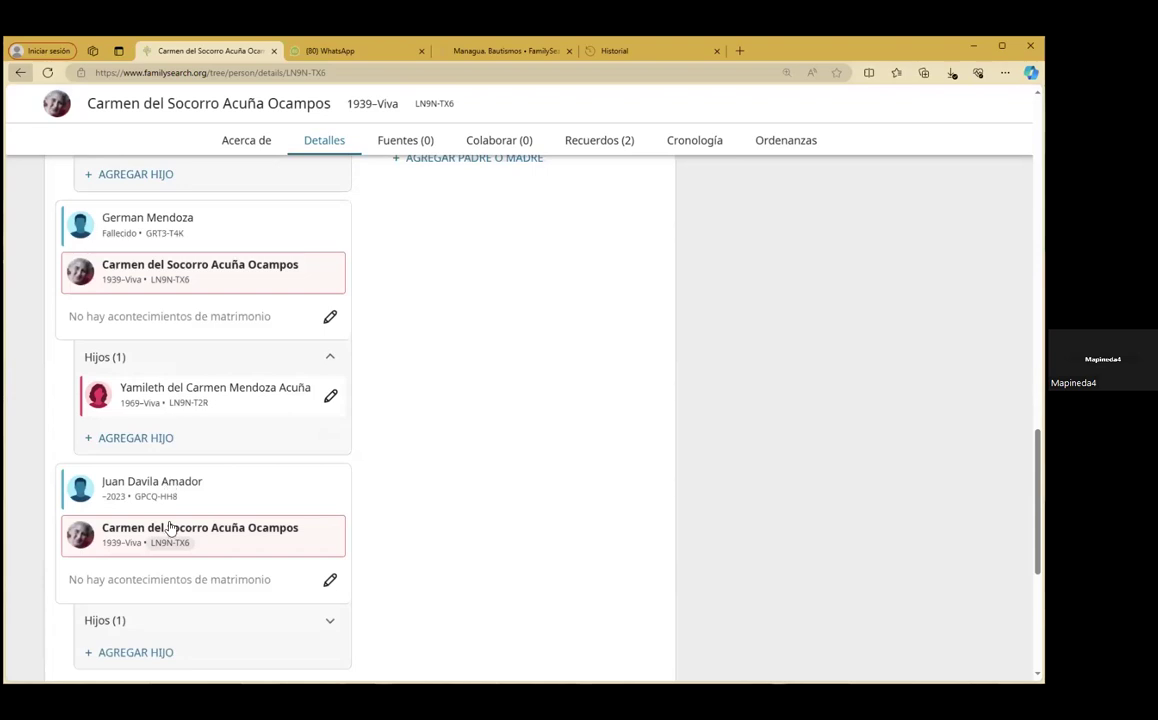
# Review the children listed under each spouse, including the first couple's remaining children, and return to the profile summary
pyautogui.scroll(1, 169, 468)
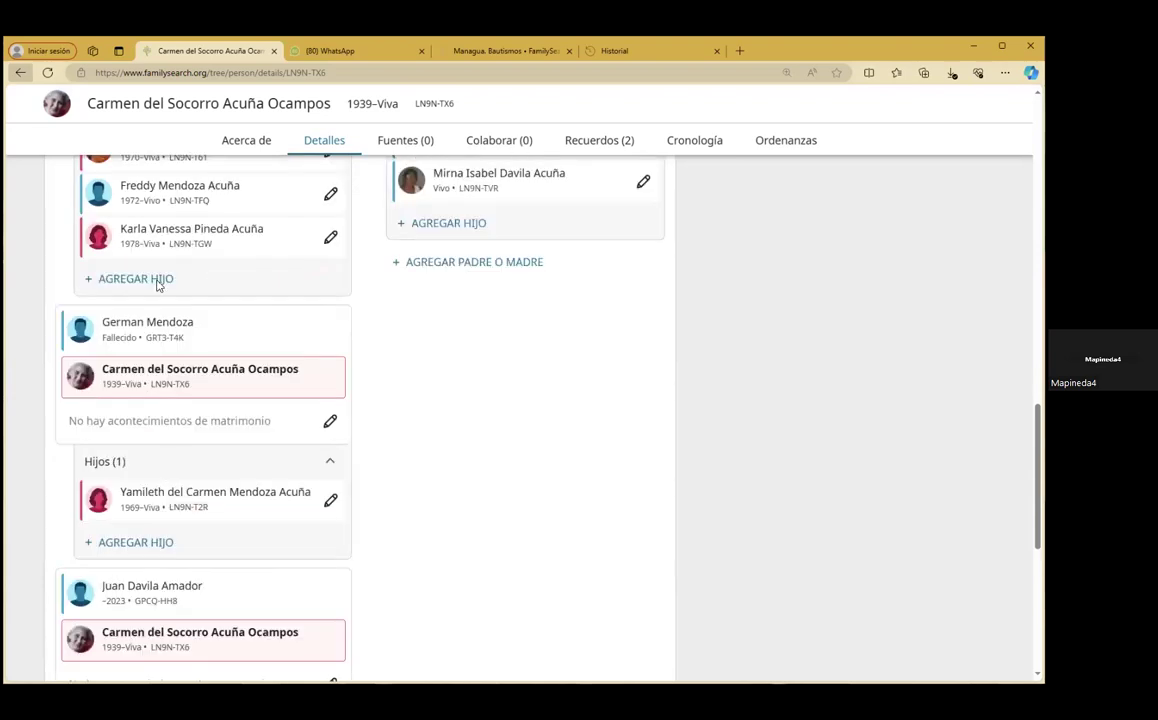
pyautogui.scroll(3, 157, 285)
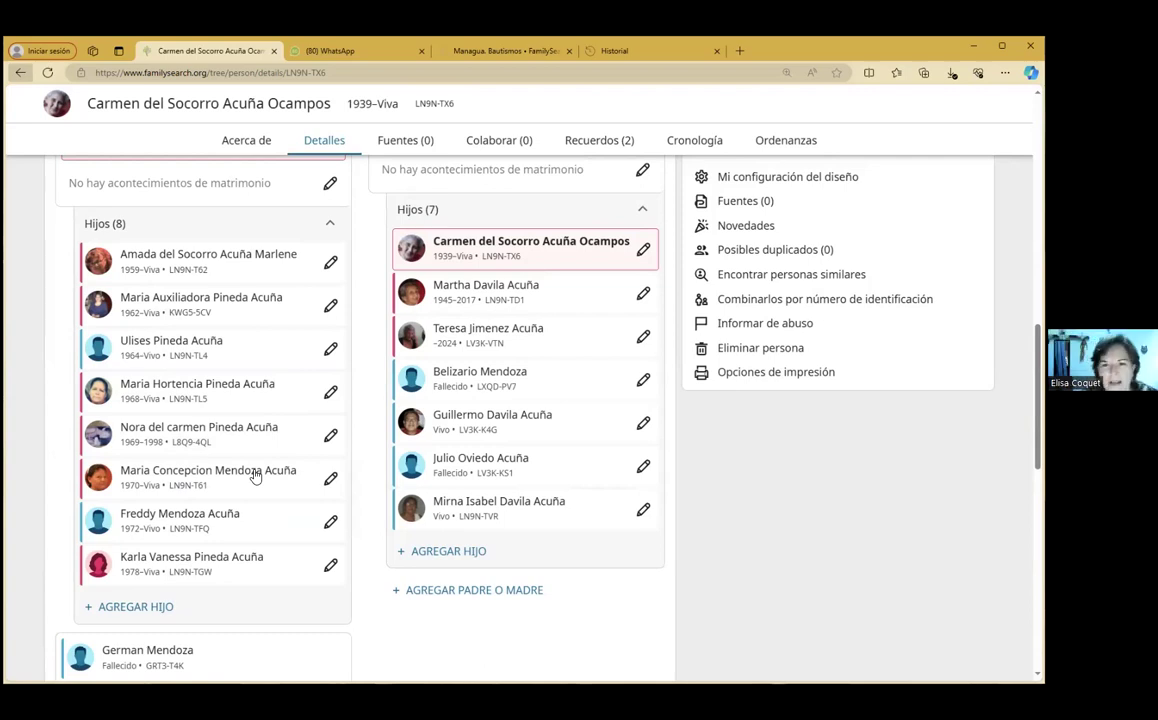
pyautogui.scroll(-1, 181, 479)
pyautogui.scroll(-5, 219, 474)
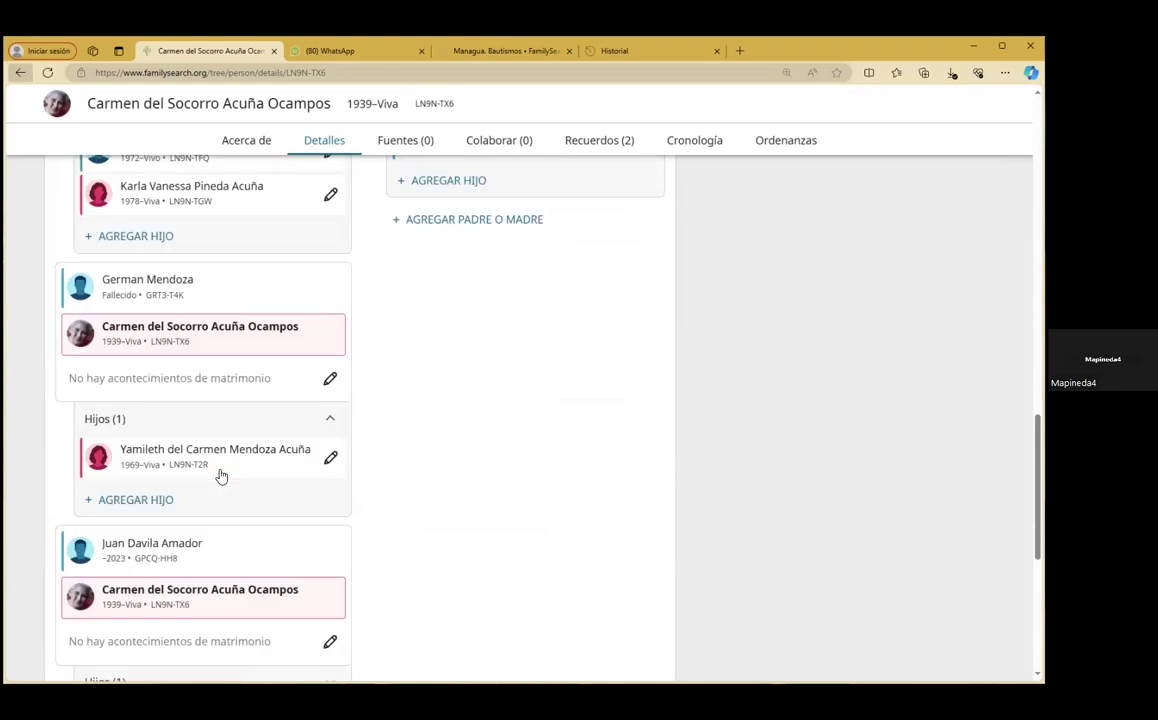
pyautogui.scroll(5, 221, 477)
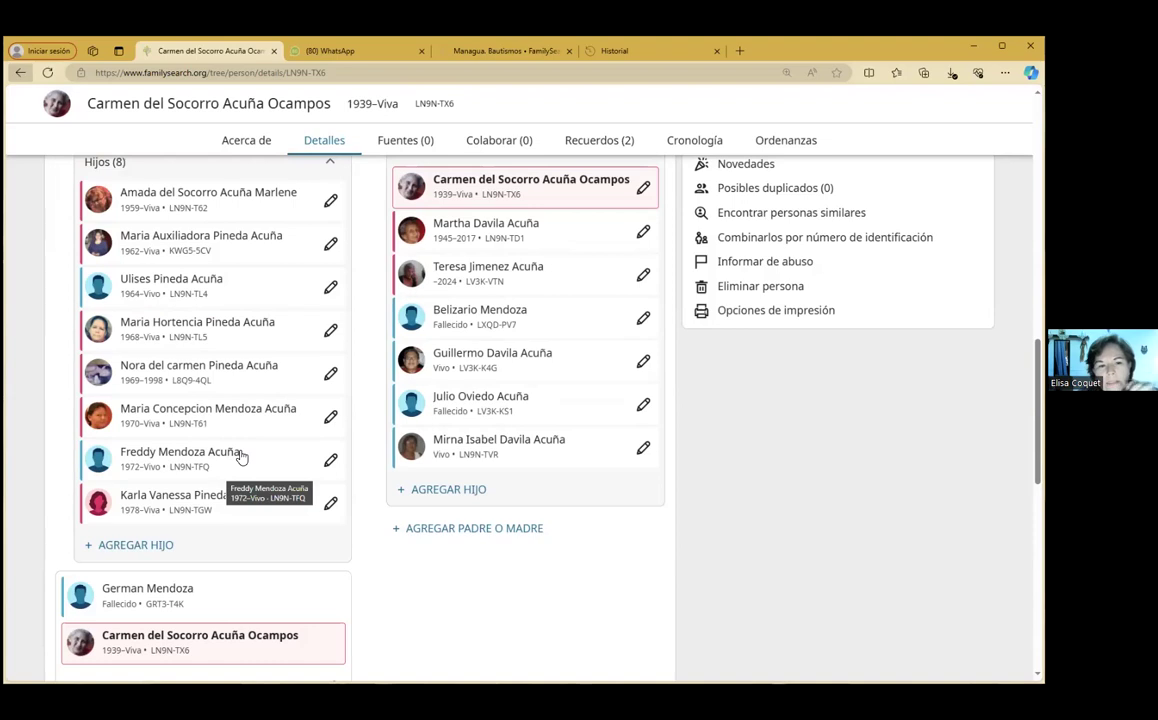
pyautogui.scroll(6, 570, 306)
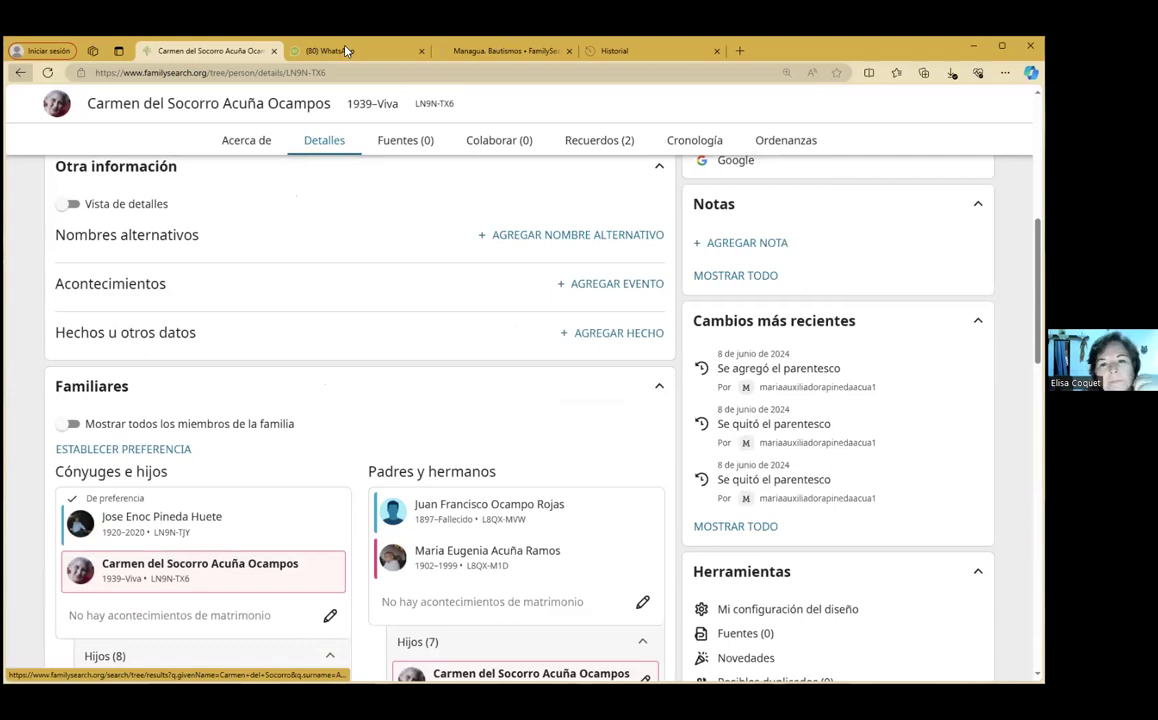
pyautogui.scroll(5, 800, 450)
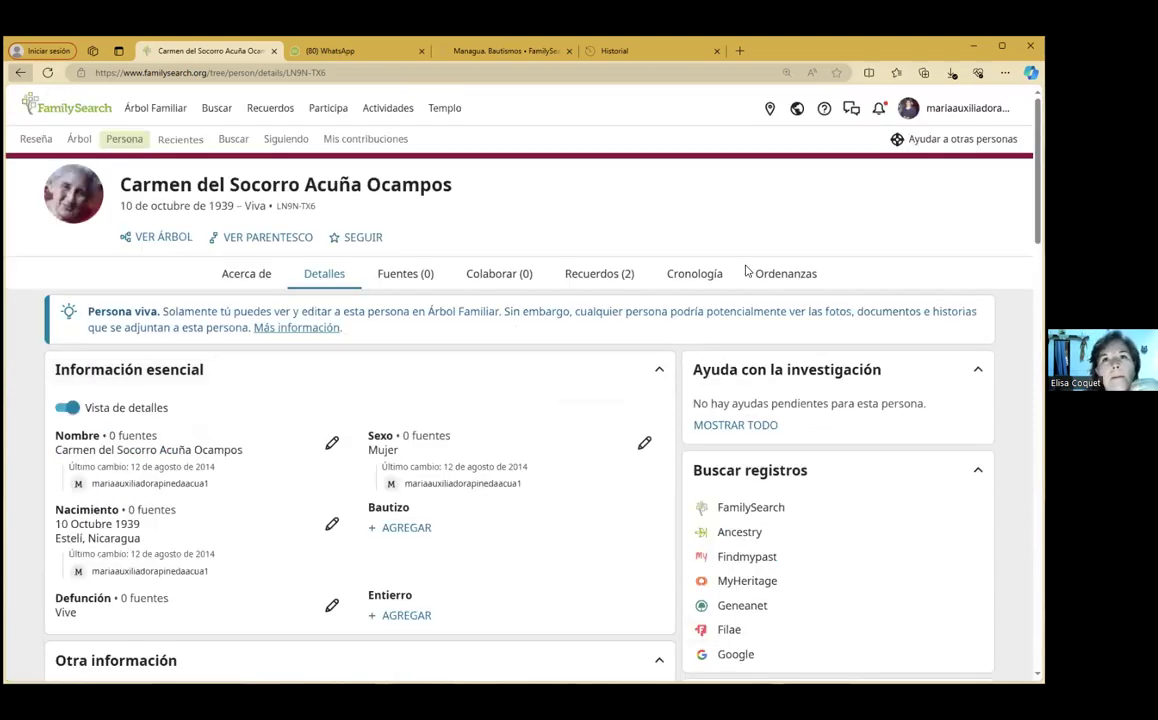